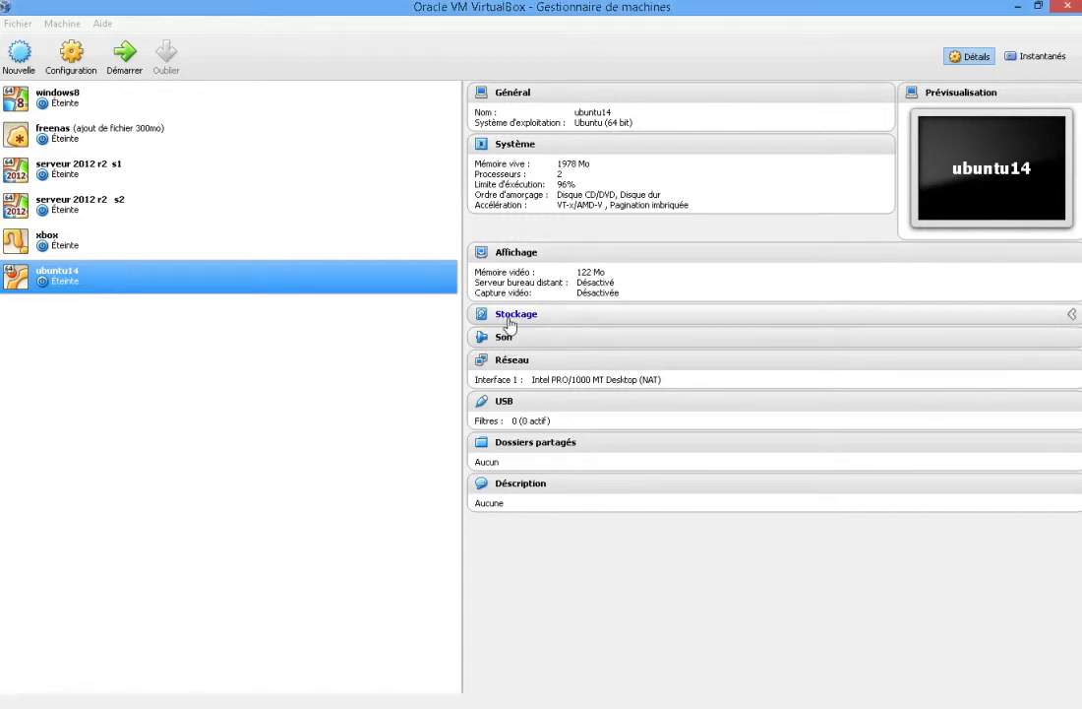
Insert ubuntu-14.04-desktop-amd64.iso into the ubuntu14 machine's empty CD drive and save the storage settings.
click(563, 321)
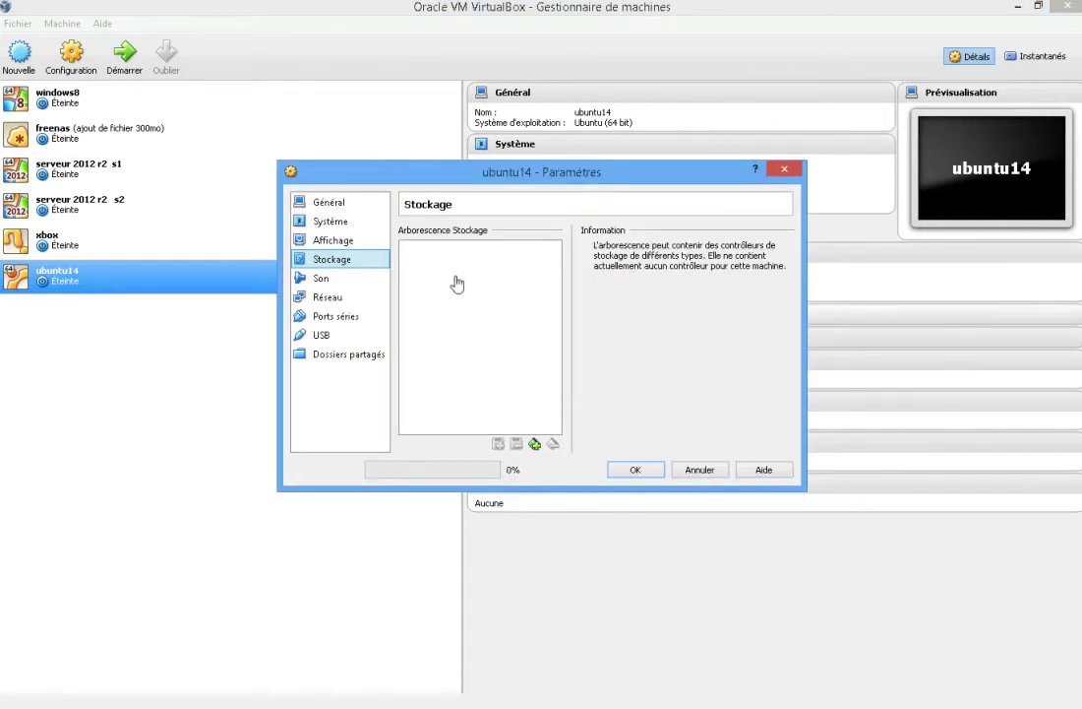
click(445, 272)
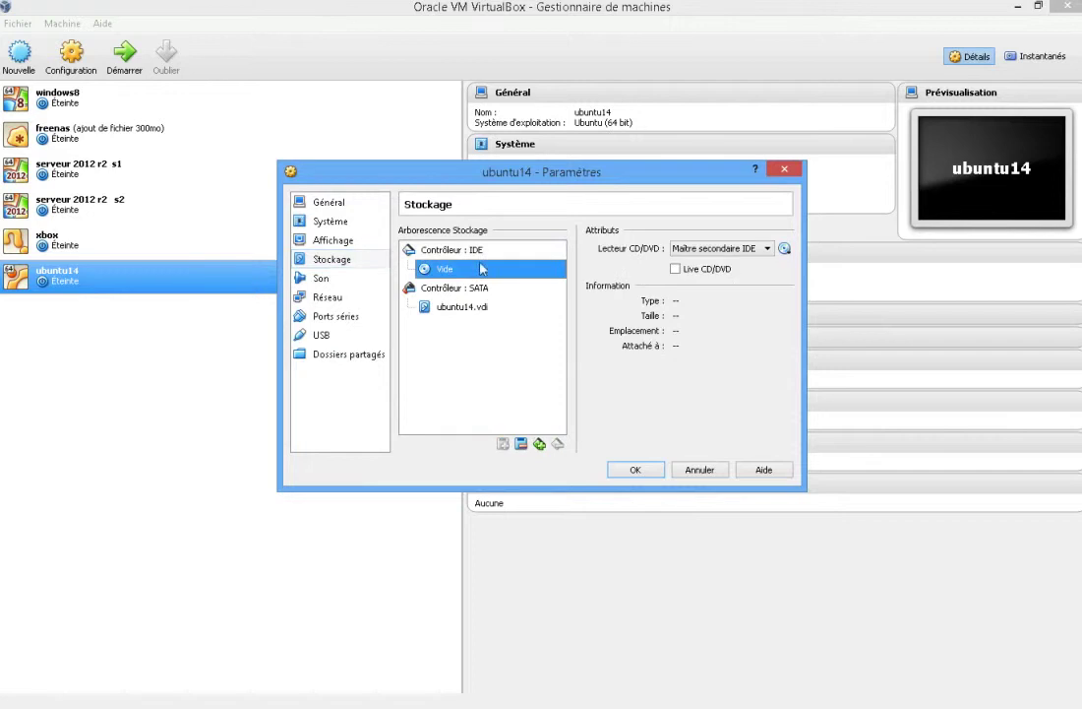
click(786, 250)
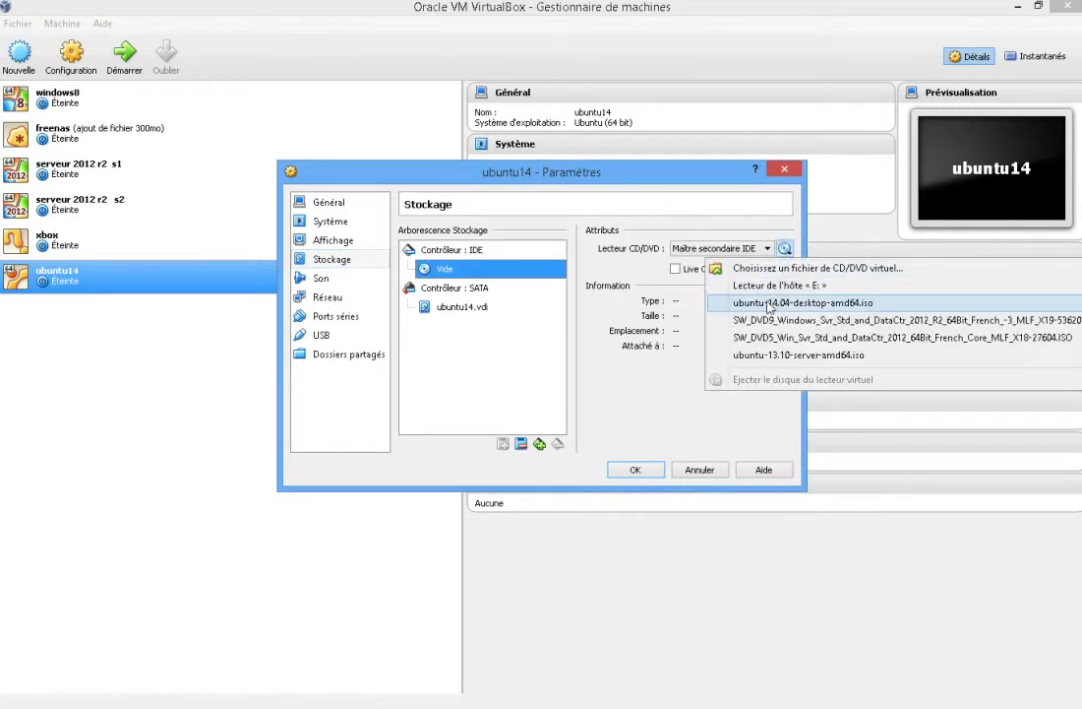
click(773, 302)
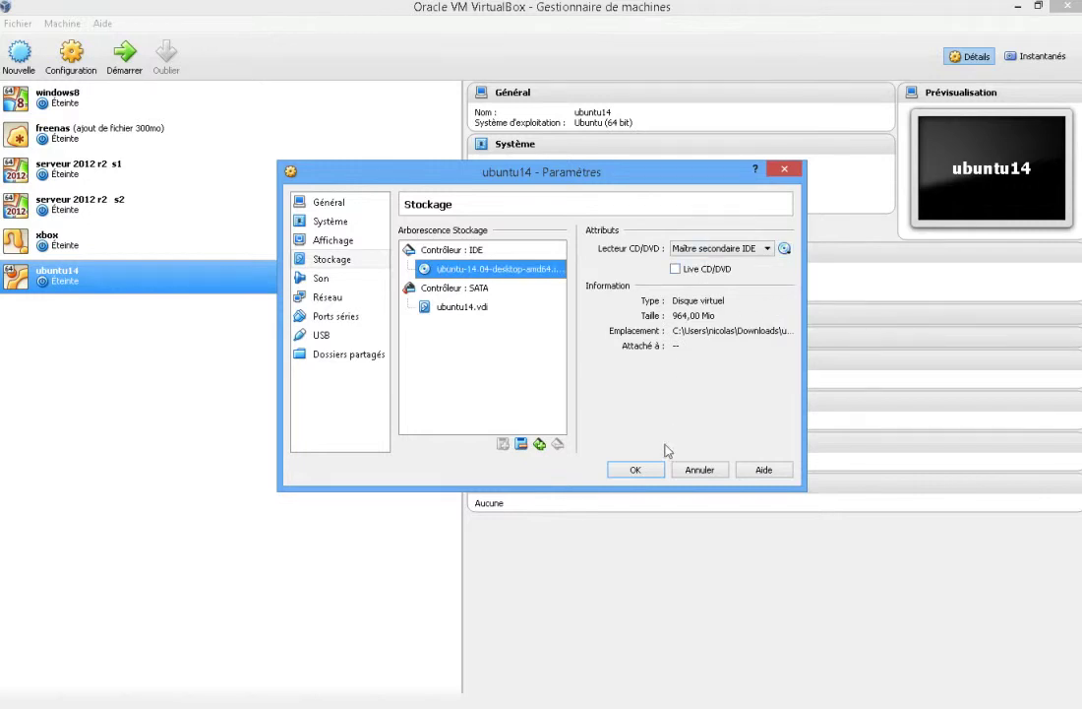
click(639, 470)
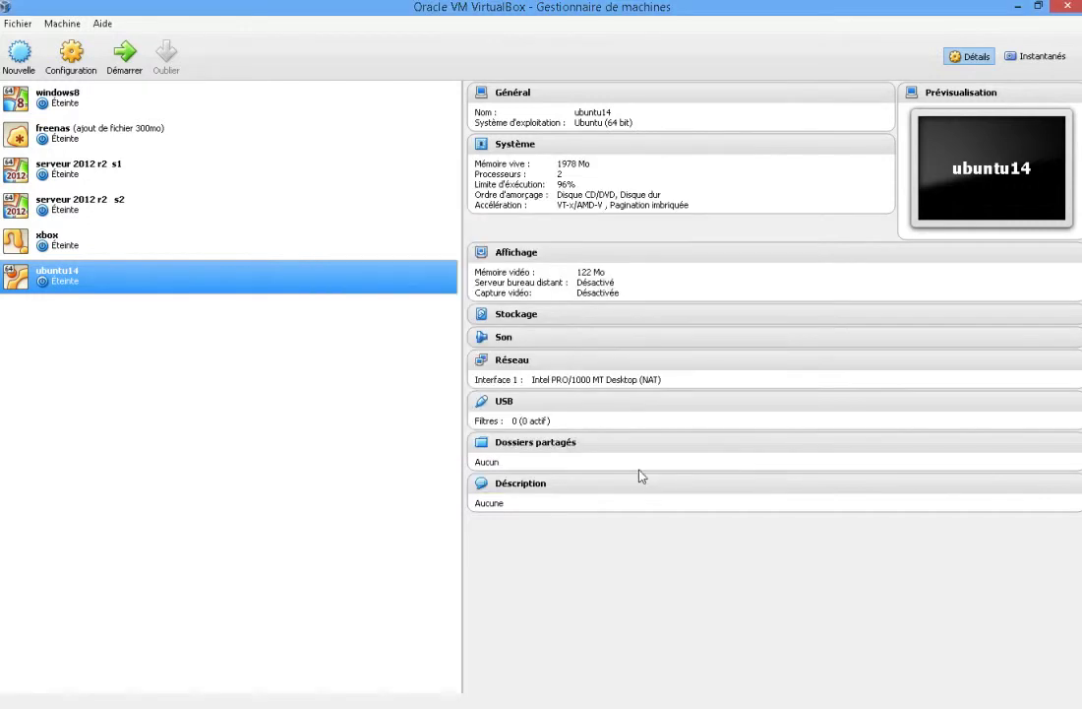
Launch the ubuntu14 virtual machine with Démarrer.
click(116, 63)
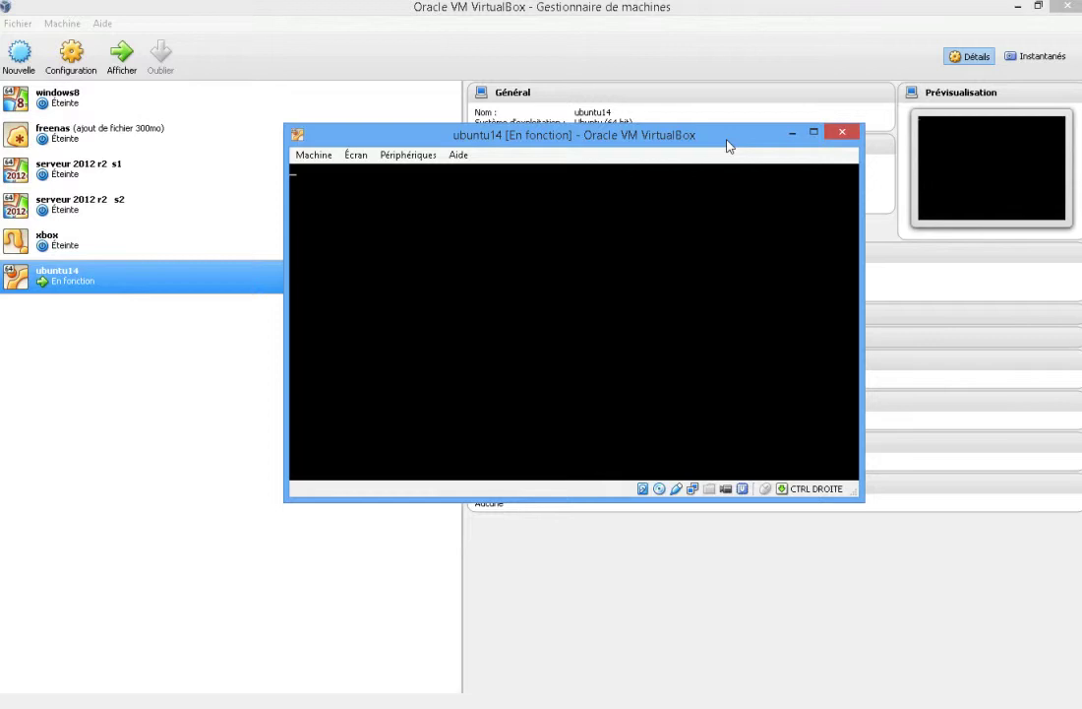
Give the VM window focus and let it boot to the Ubuntu installer Welcome screen.
click(626, 238)
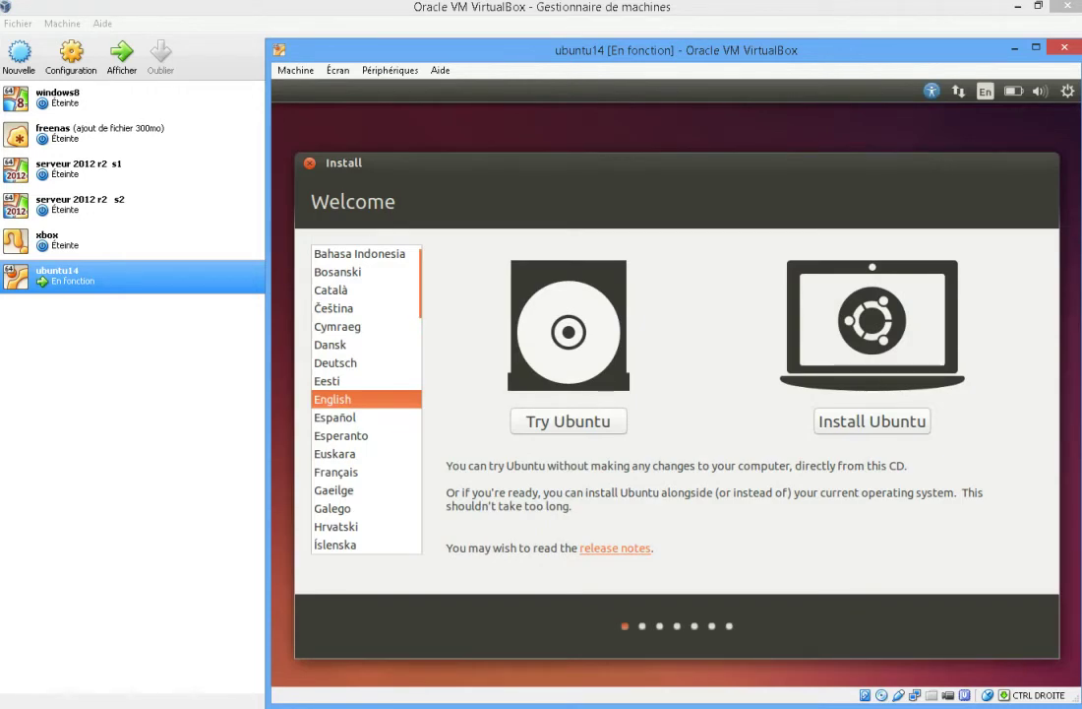
Choose Français as the installer language and proceed with Installer Ubuntu.
click(340, 475)
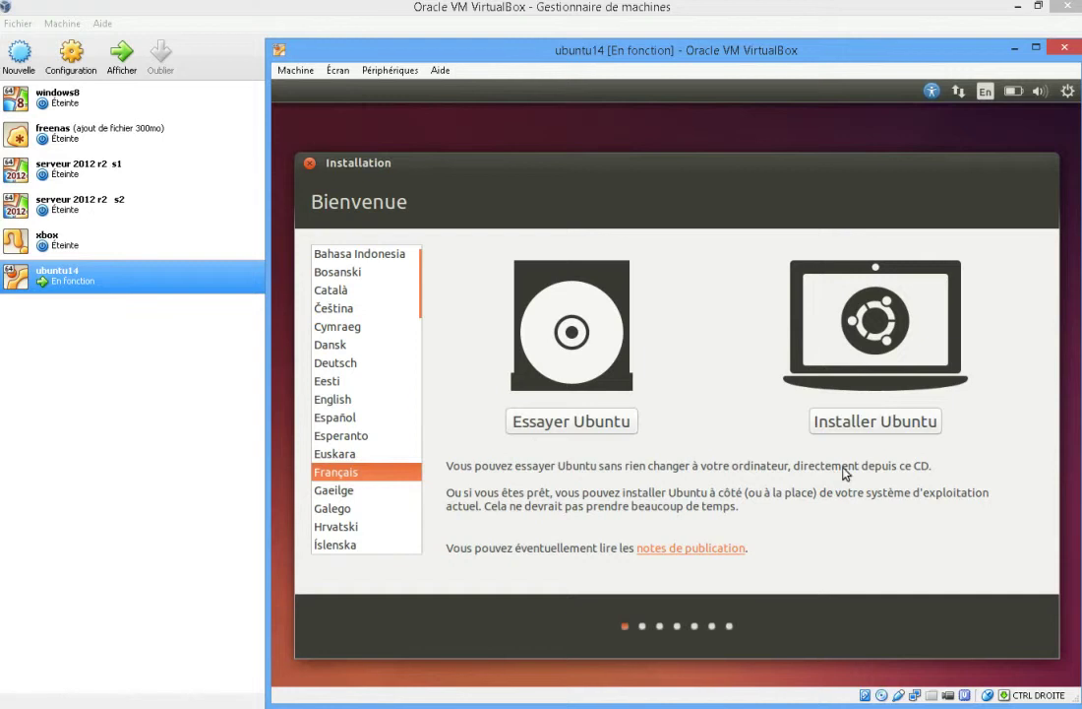
click(869, 433)
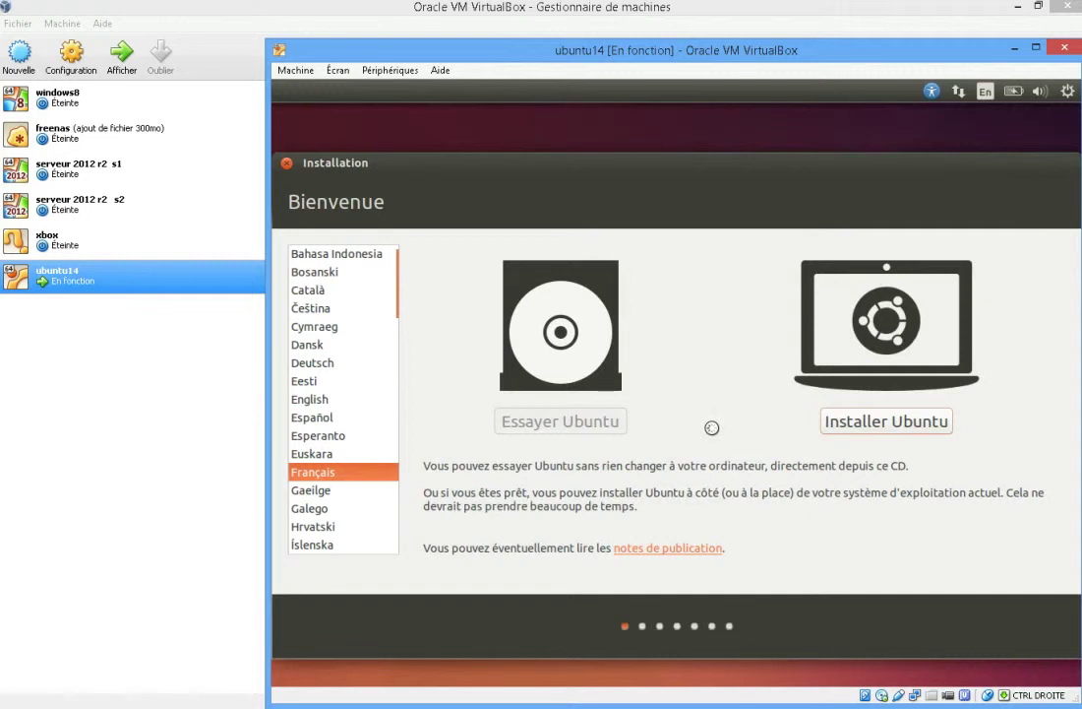
key(Return)
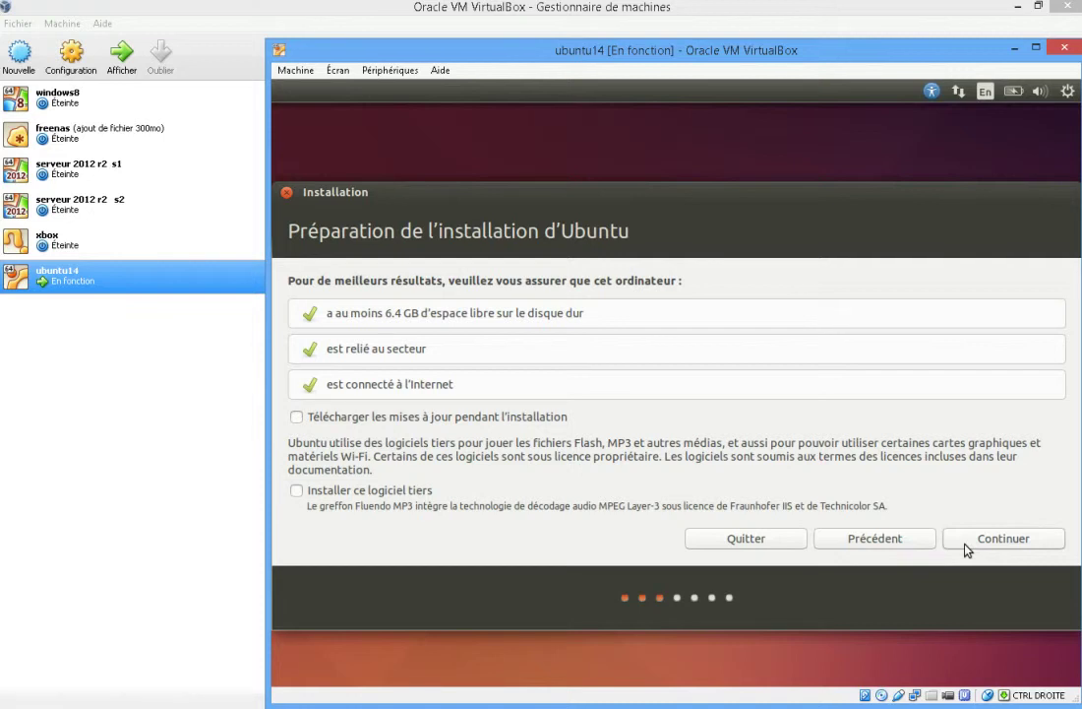
Continue past the preparation page with updates and third-party software left unticked.
click(967, 546)
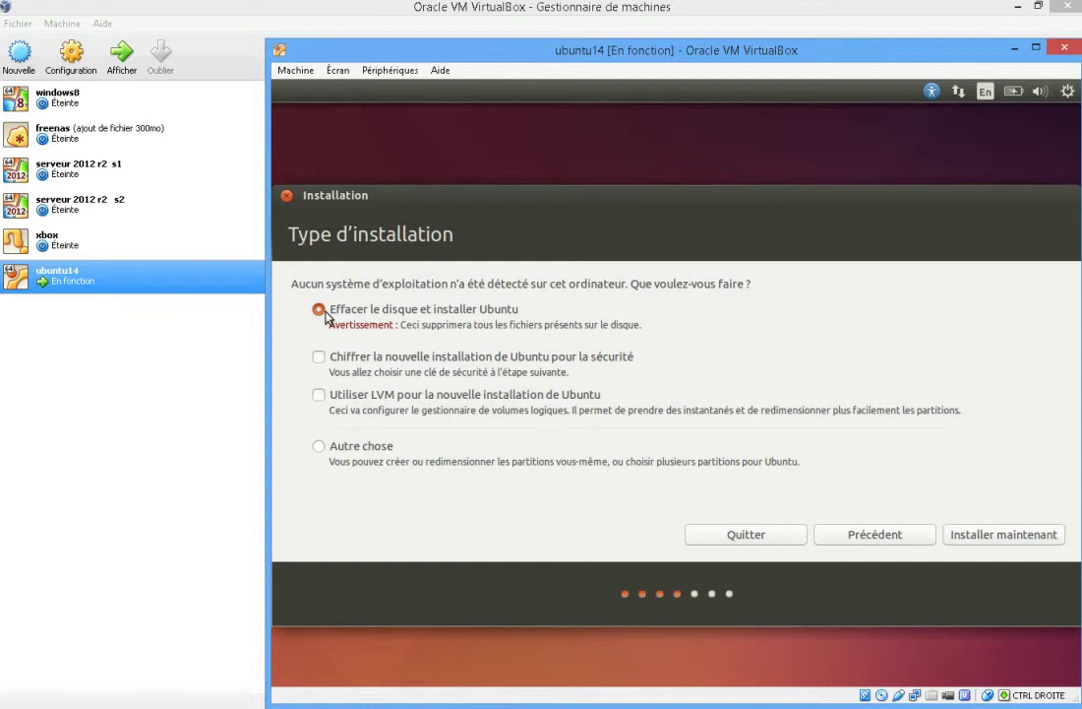
Select 'Effacer le disque et installer Ubuntu' and enable LVM for the new installation.
click(320, 447)
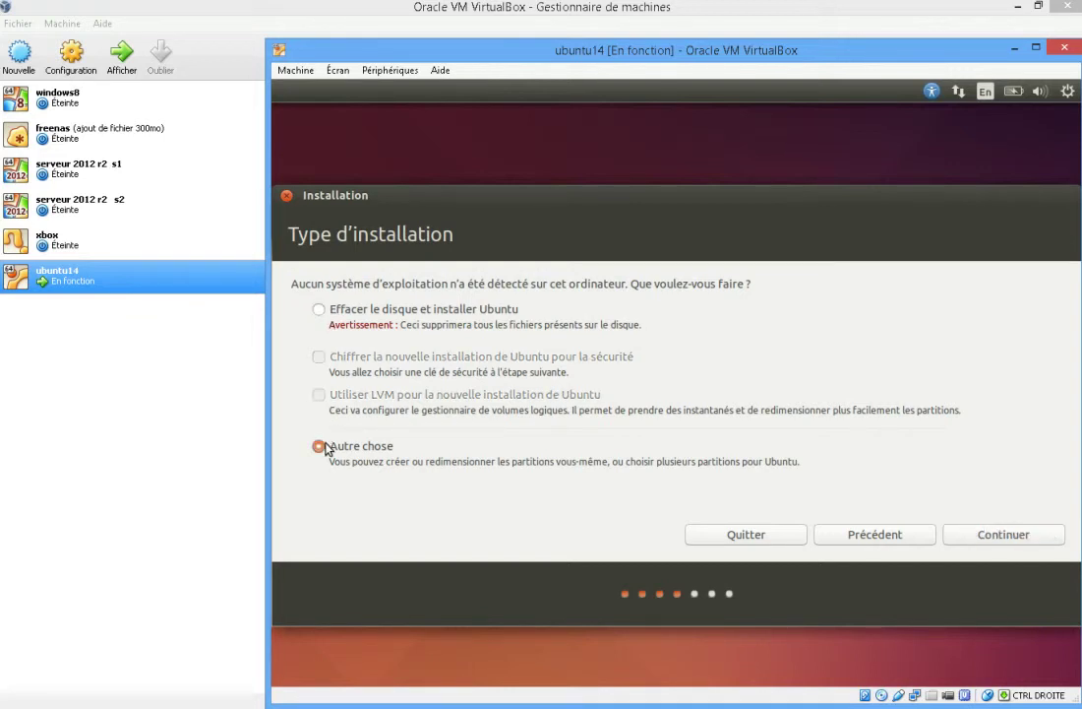
click(325, 312)
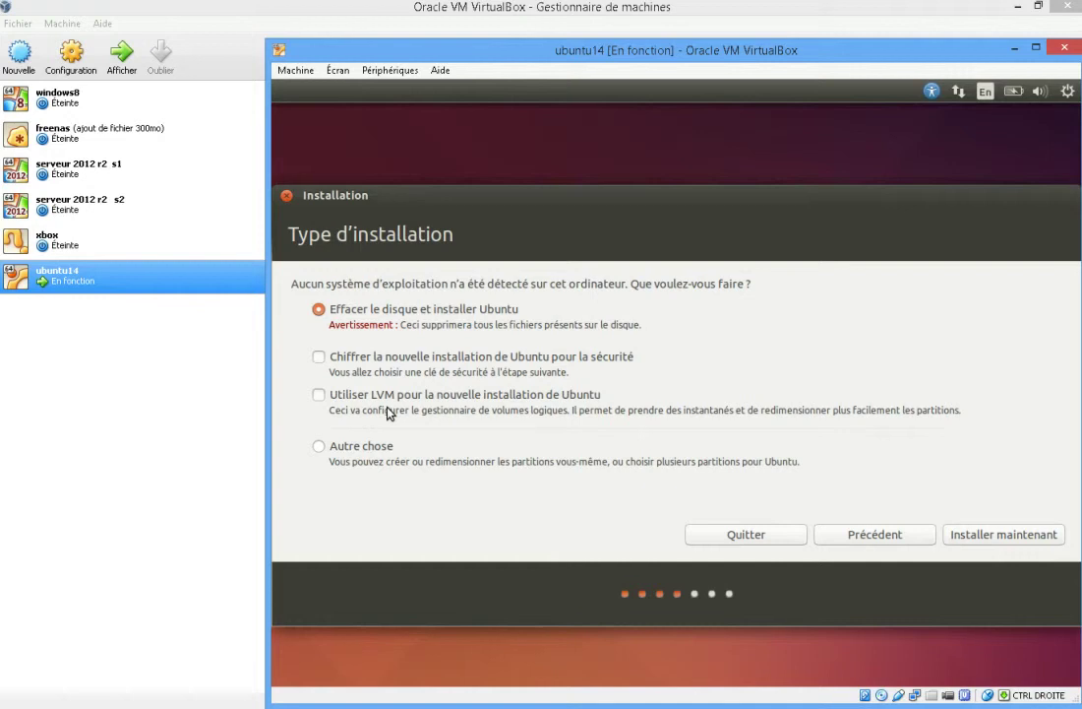
click(321, 397)
Start the installation, accepting Paris as the location and the Français keyboard layout.
click(995, 536)
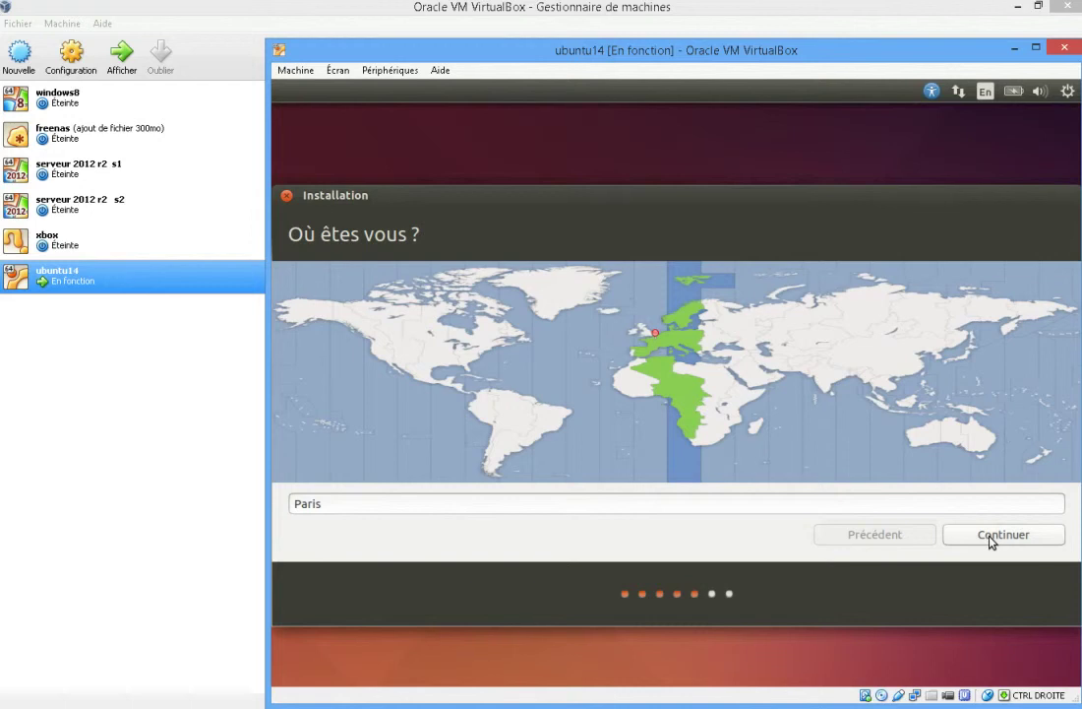
click(991, 538)
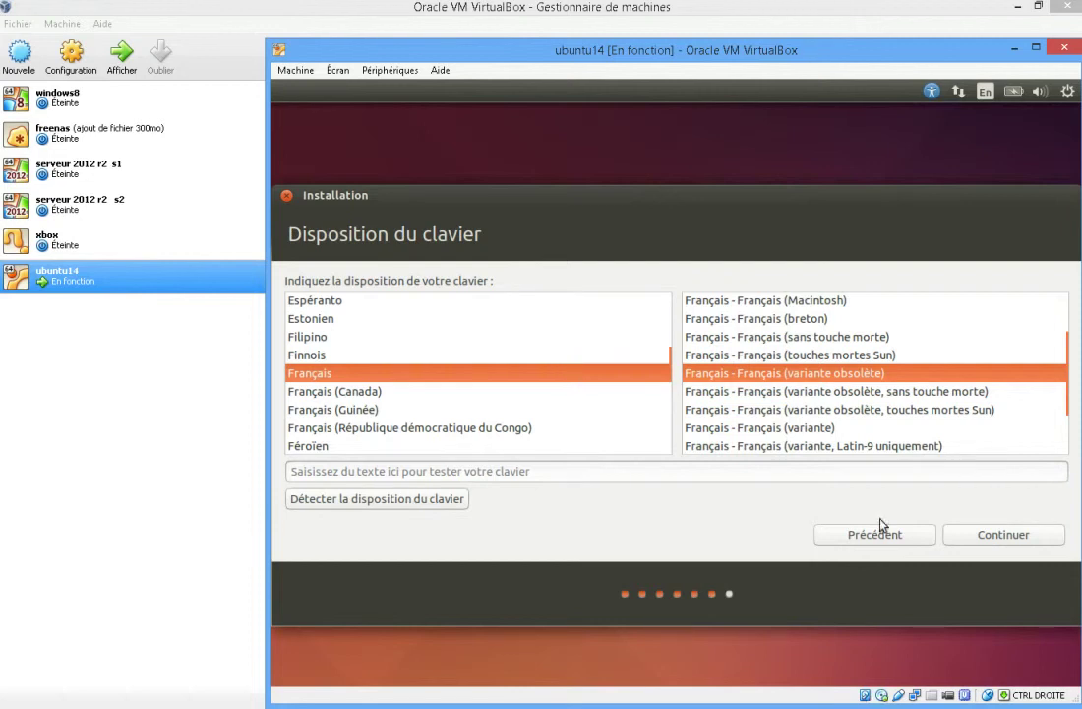
click(1017, 533)
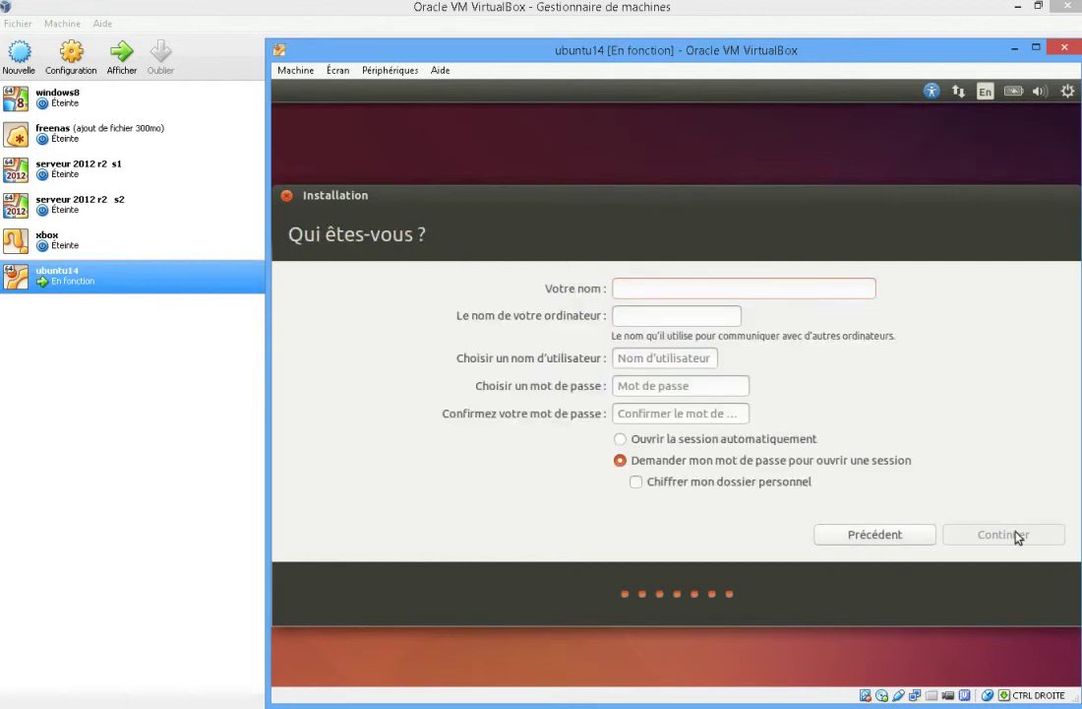
Enter the user's name and change the computer name to end in -14.
text(dourd1)
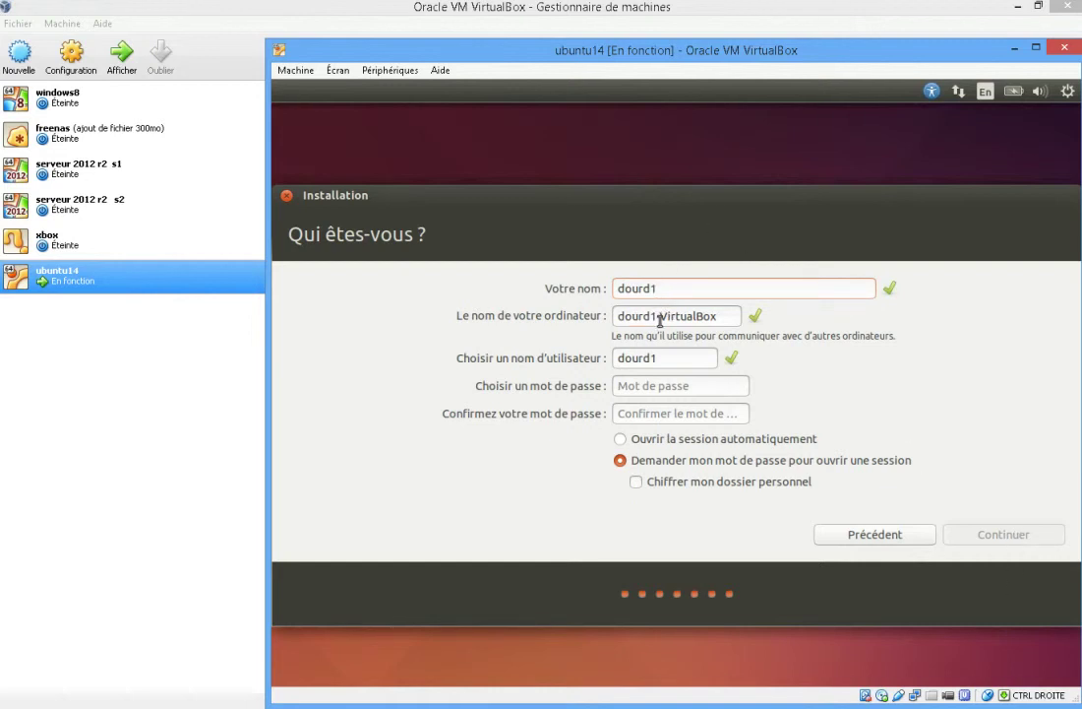
mouse_move(722, 317)
mouse_down()
mouse_move(582, 297)
mouse_move(614, 324)
mouse_move(735, 322)
mouse_up()
text(2365)
key(BackSpace)
key(BackSpace)
key(BackSpace)
key(BackSpace)
key(BackSpace)
key(BackSpace)
key(BackSpace)
key(BackSpace)
key(BackSpace)
key(BackSpace)
key(BackSpace)
key(BackSpace)
key(BackSpace)
key(BackSpace)
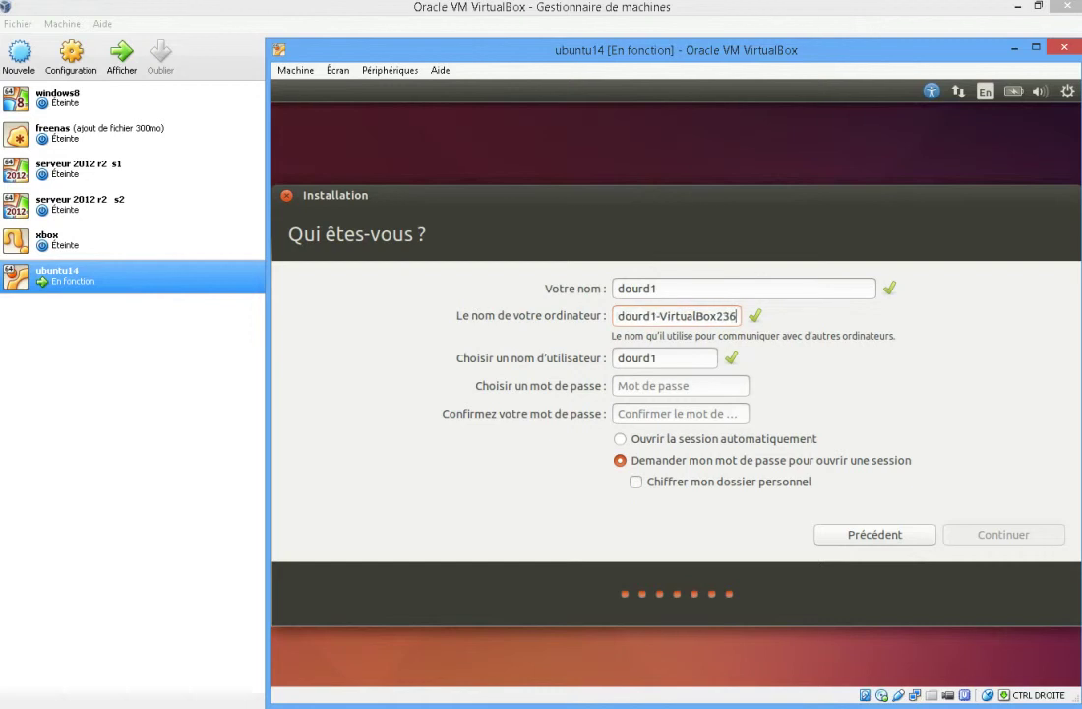
key(BackSpace)
text(-)
text(12)
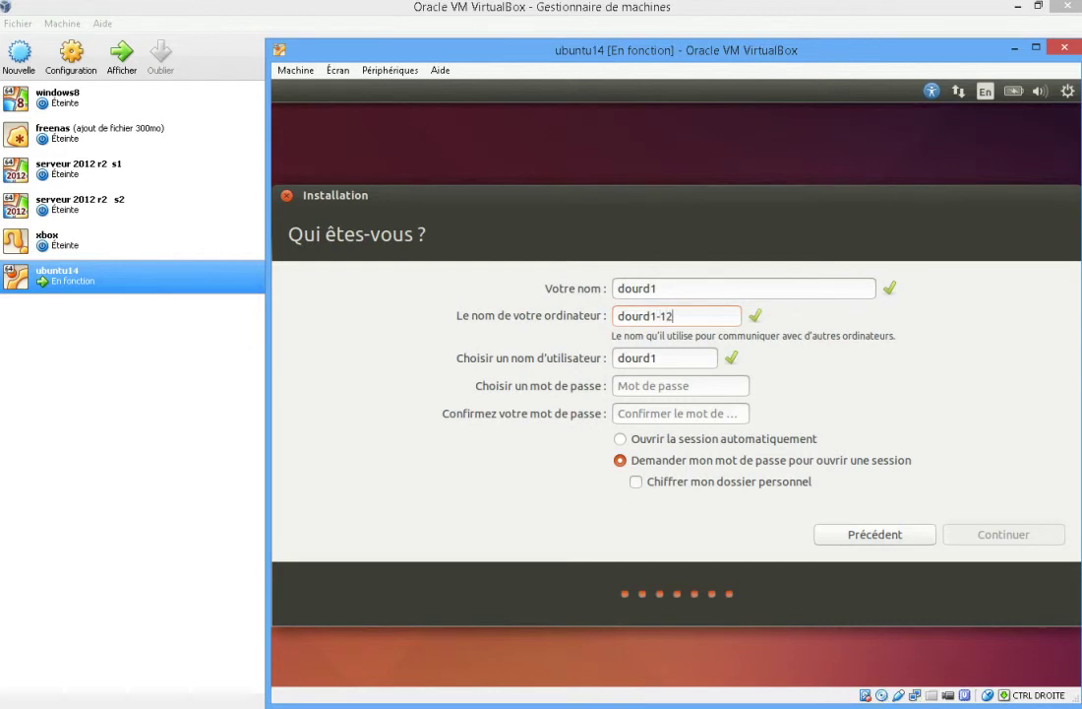
key(BackSpace)
text(4)
Enter and confirm the account password, then submit the account details.
click(683, 364)
click(665, 383)
text(●●●●●●)
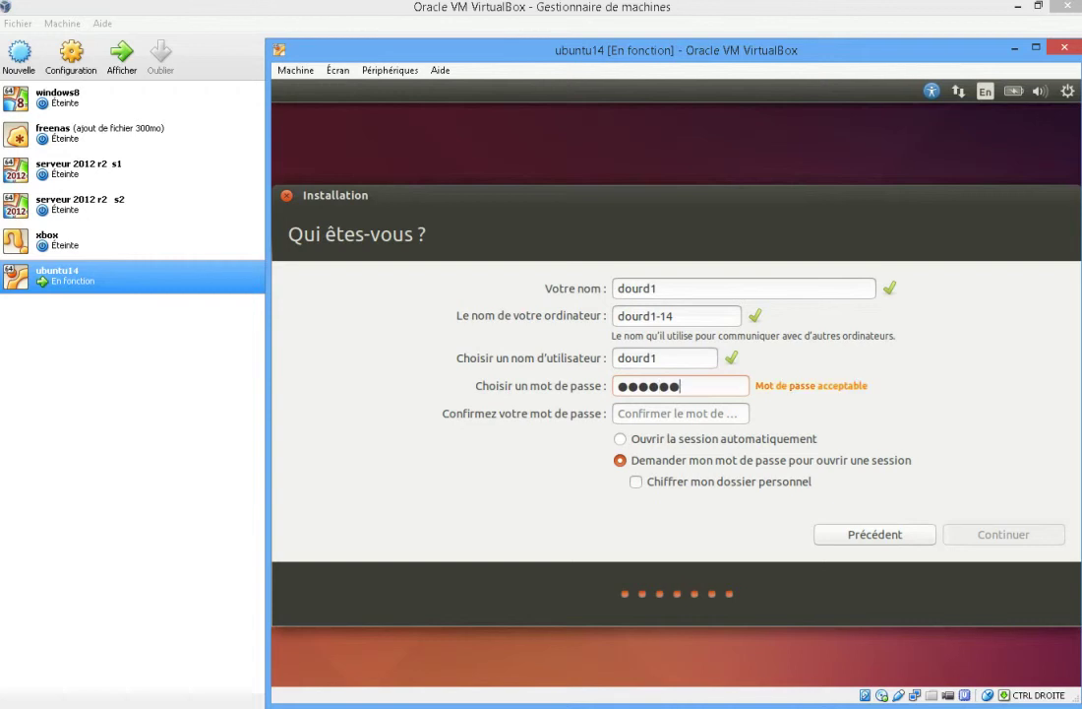
key(Tab)
text(●●●●●●)
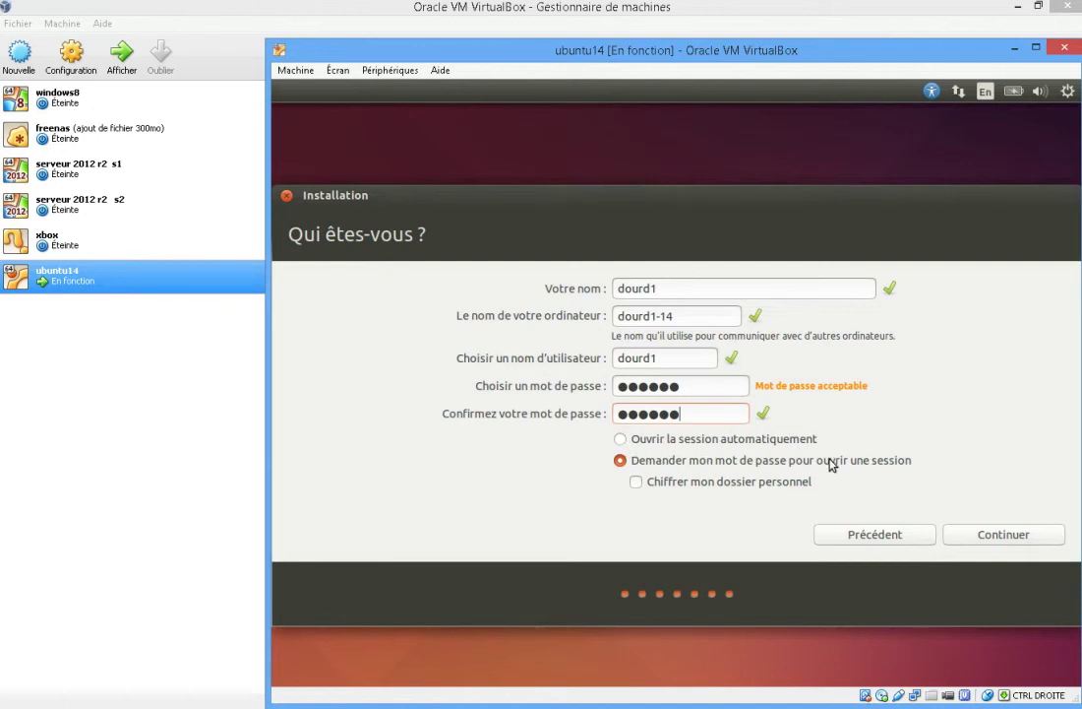
click(1019, 541)
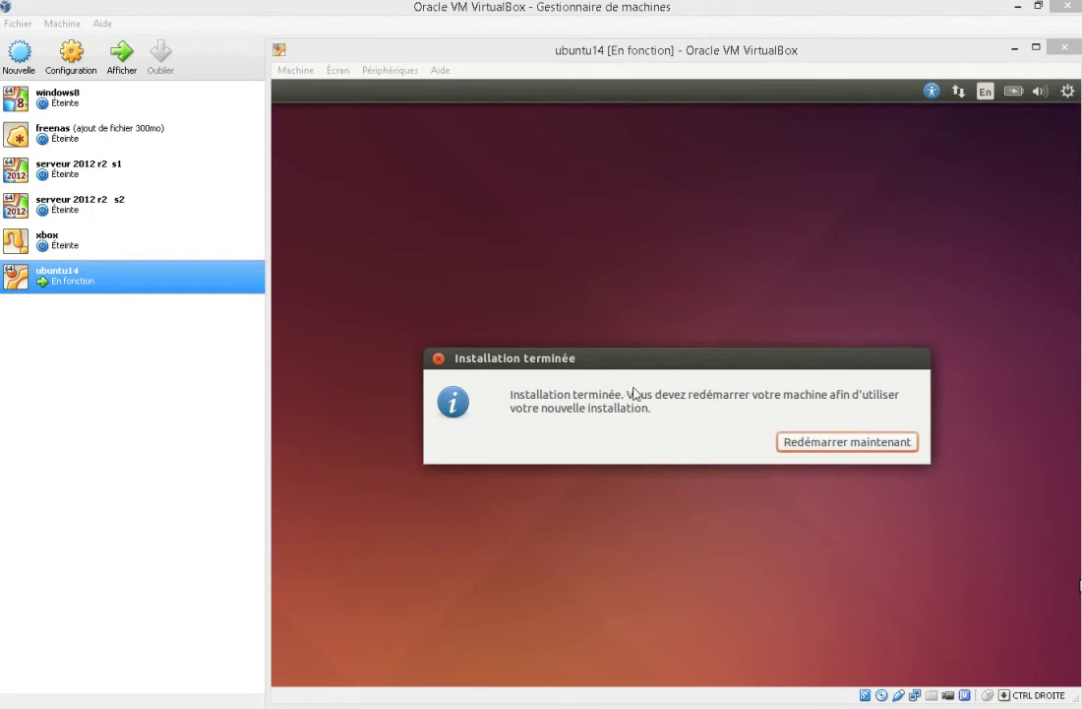
Restart the VM with 'Redémarrer maintenant' after the installation finishes.
click(825, 448)
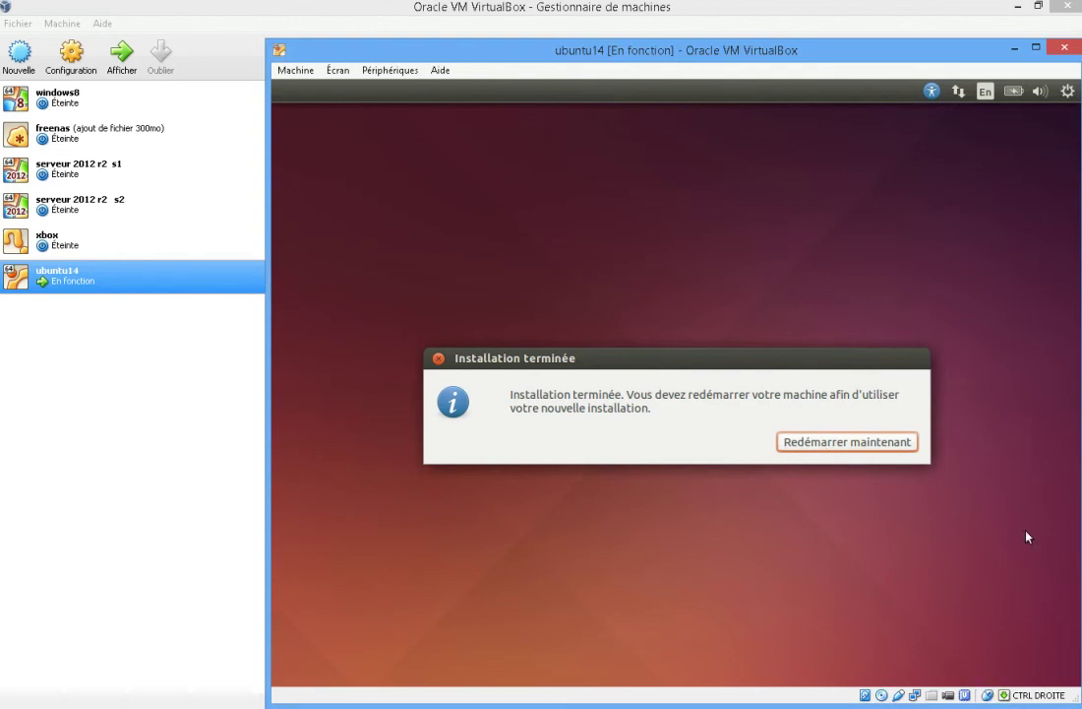
click(800, 444)
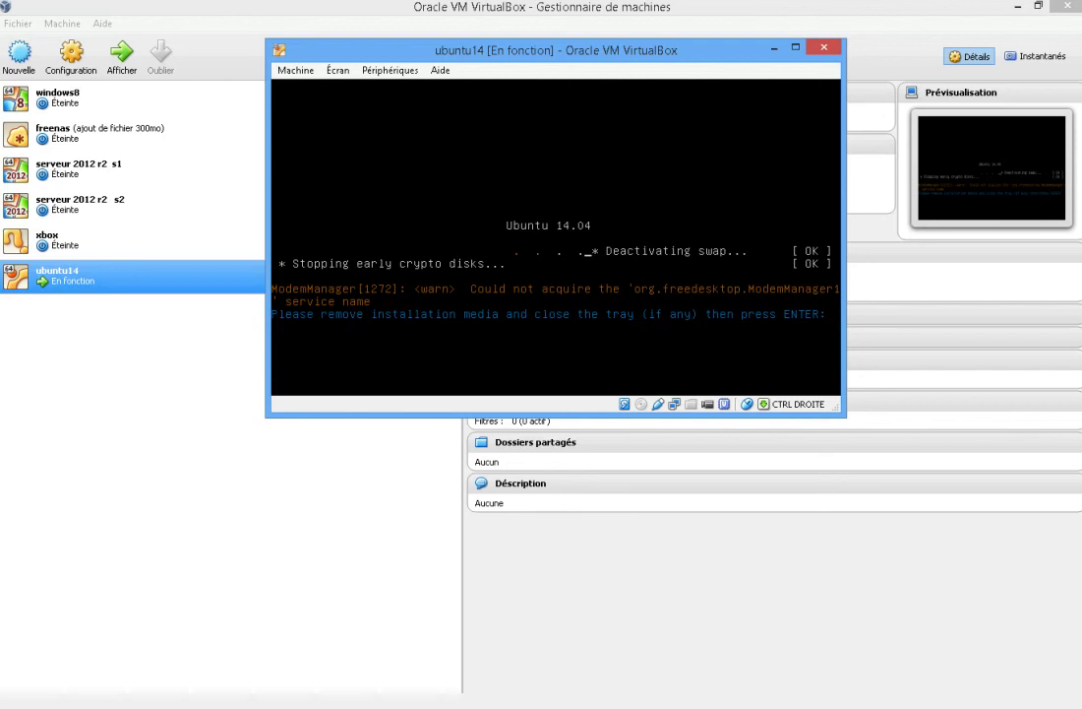
Confirm the media-removal prompt to reboot, then log in with the account password.
key(Return)
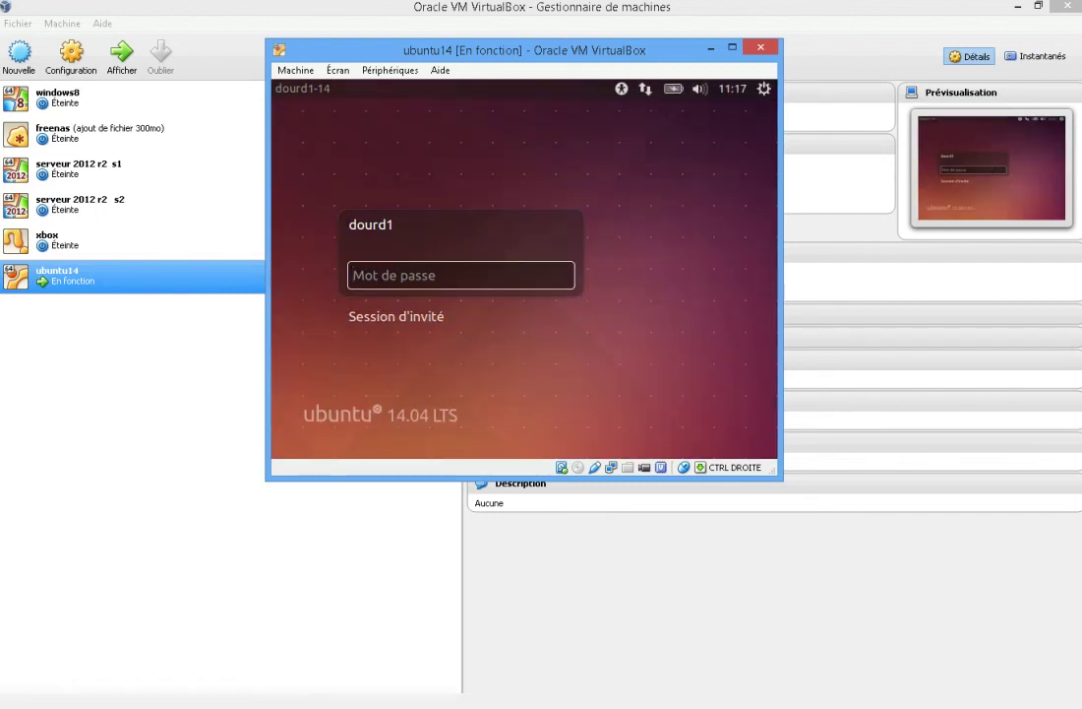
text(••••••)
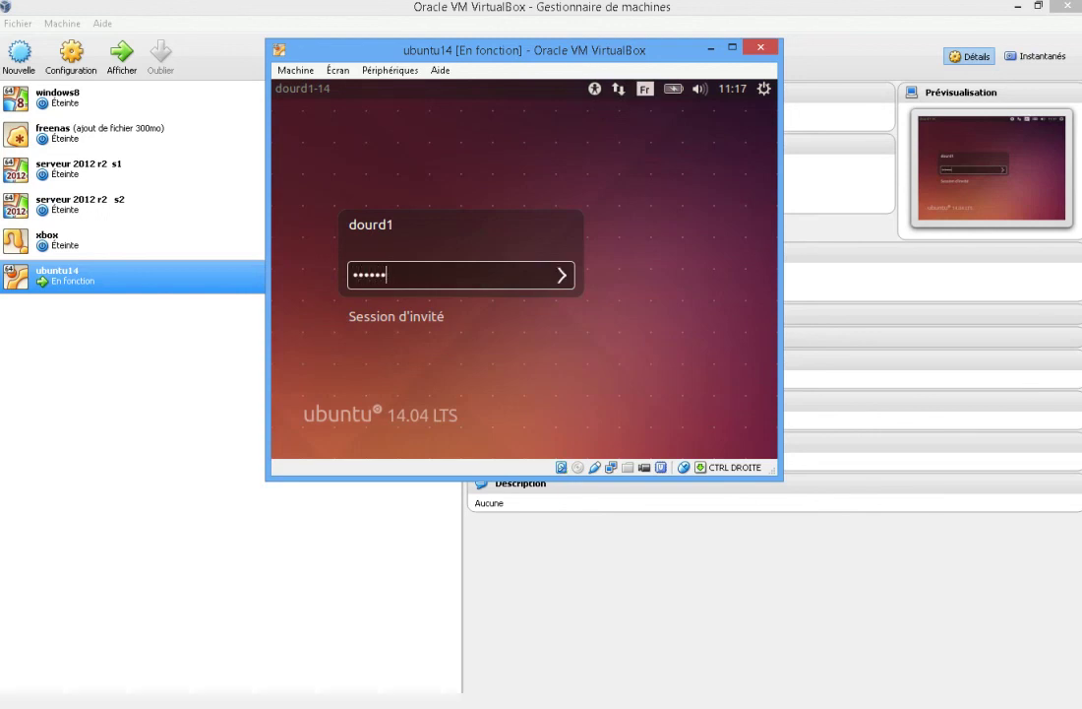
key(Return)
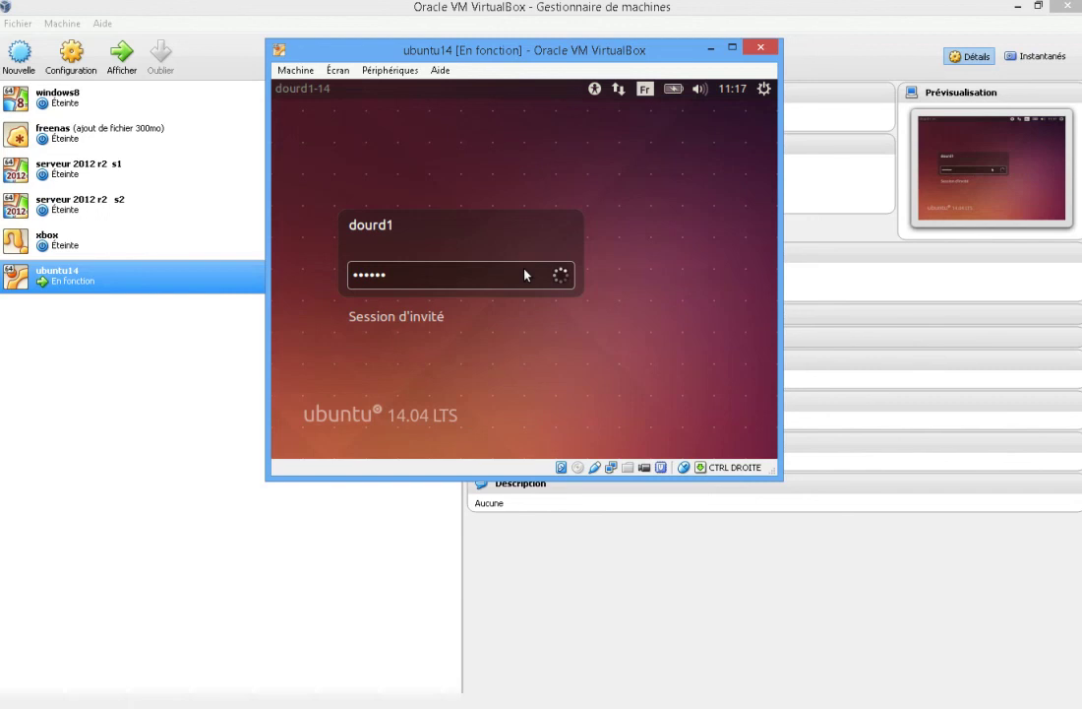